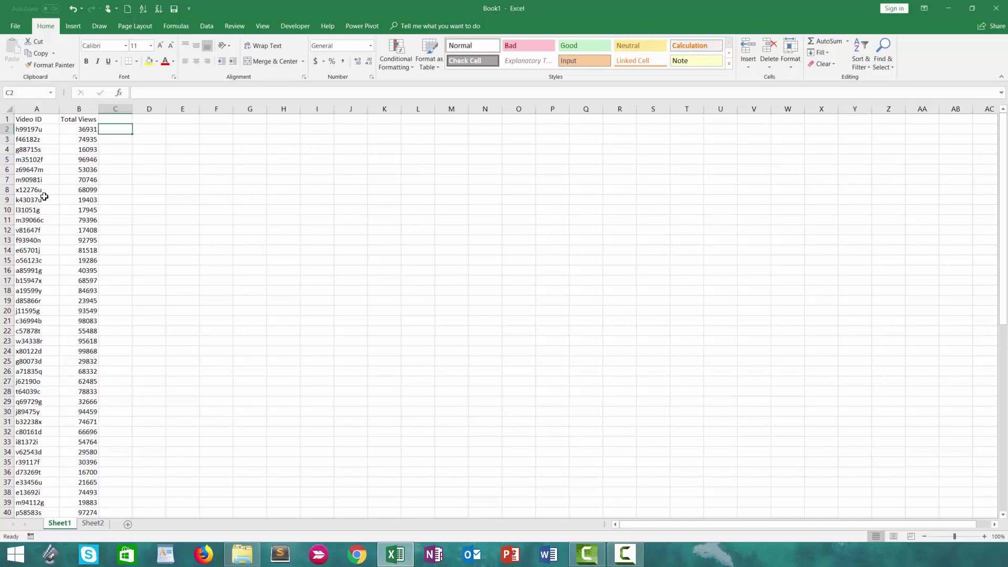
Look over the Paid Views data on Sheet2, then return to the Total Views sheet
{"action": "scroll", "coordinate": [46, 199], "scroll_direction": "down", "scroll_amount": 7}
{"action": "scroll", "coordinate": [46, 198], "scroll_direction": "up", "scroll_amount": 7}
{"action": "left_click", "coordinate": [93, 523]}
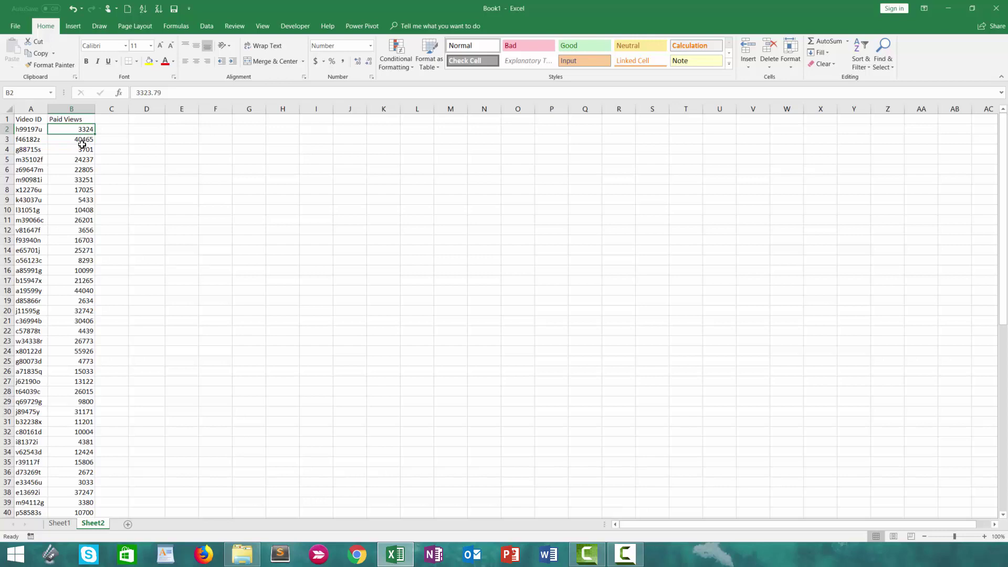
{"action": "left_click", "coordinate": [59, 524]}
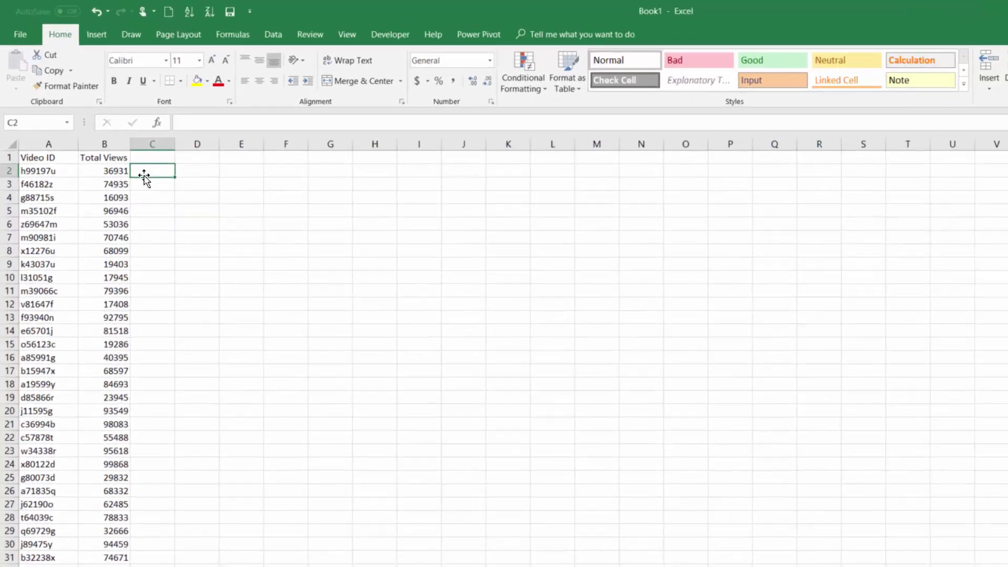
Enter =MATCH(A2,Sheet2!A:A,0) in C2, returning 2, then go to the Paid Views sheet
{"action": "type", "text": "="}
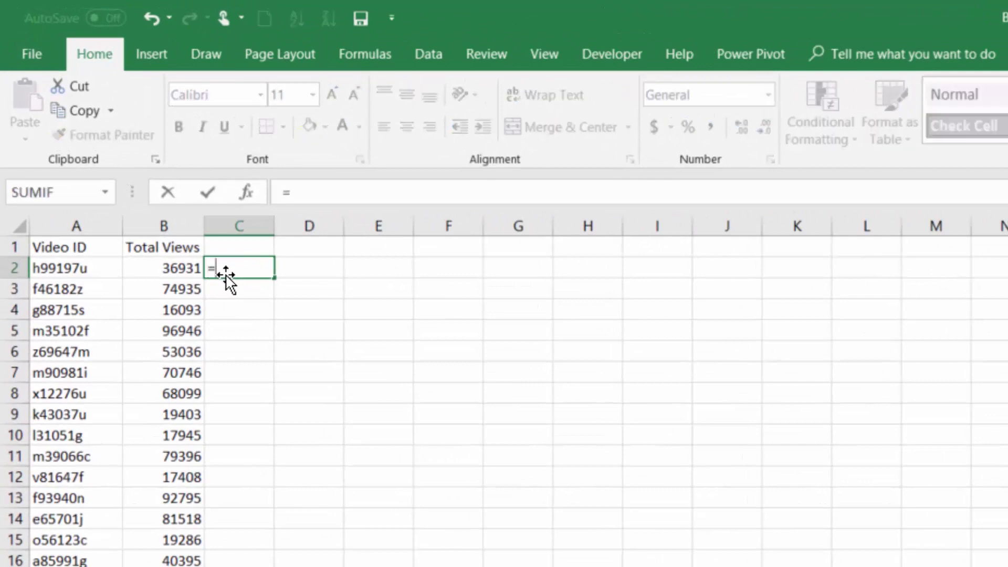
{"action": "type", "text": "match("}
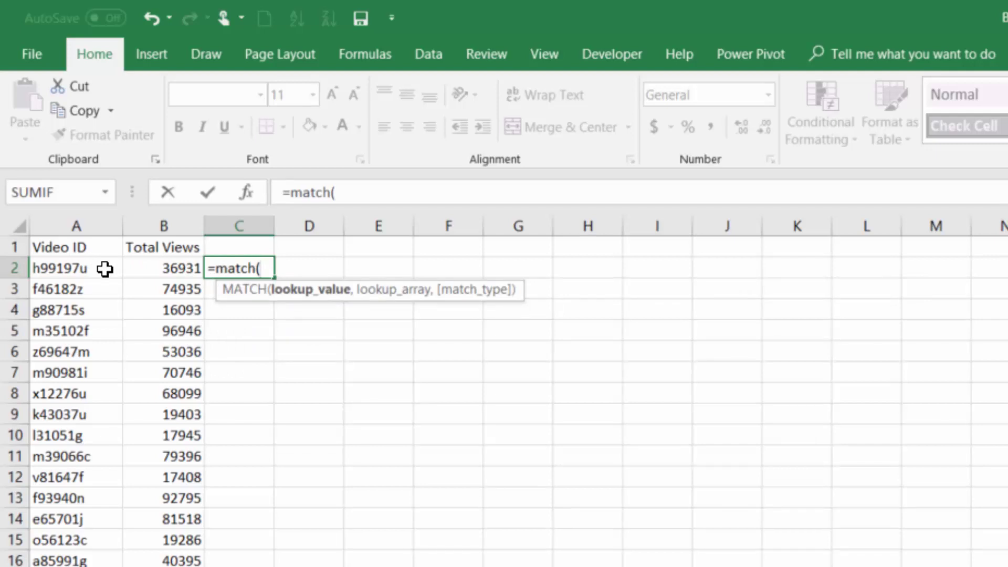
{"action": "key", "text": "Left"}
{"action": "key", "text": "Left"}
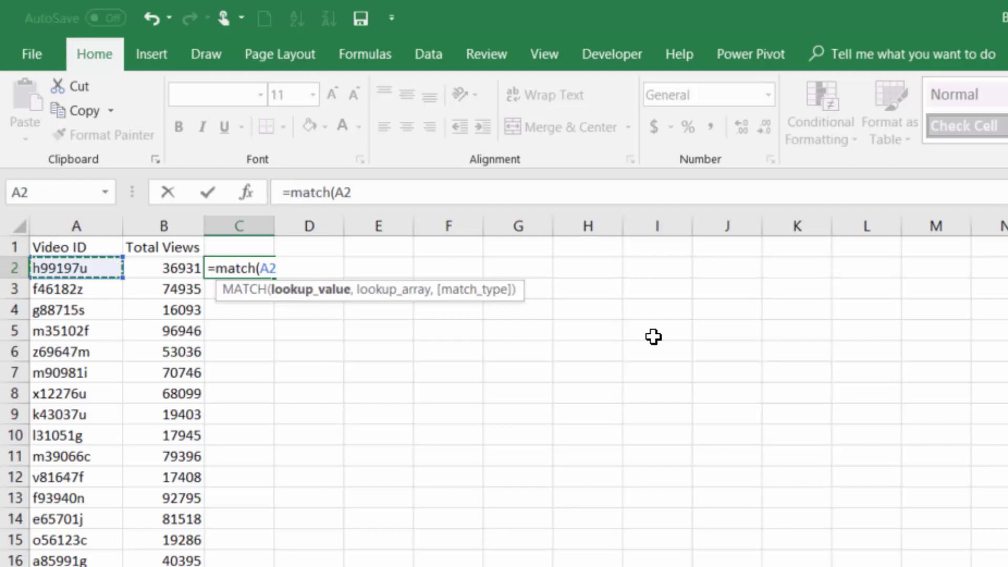
{"action": "type", "text": ","}
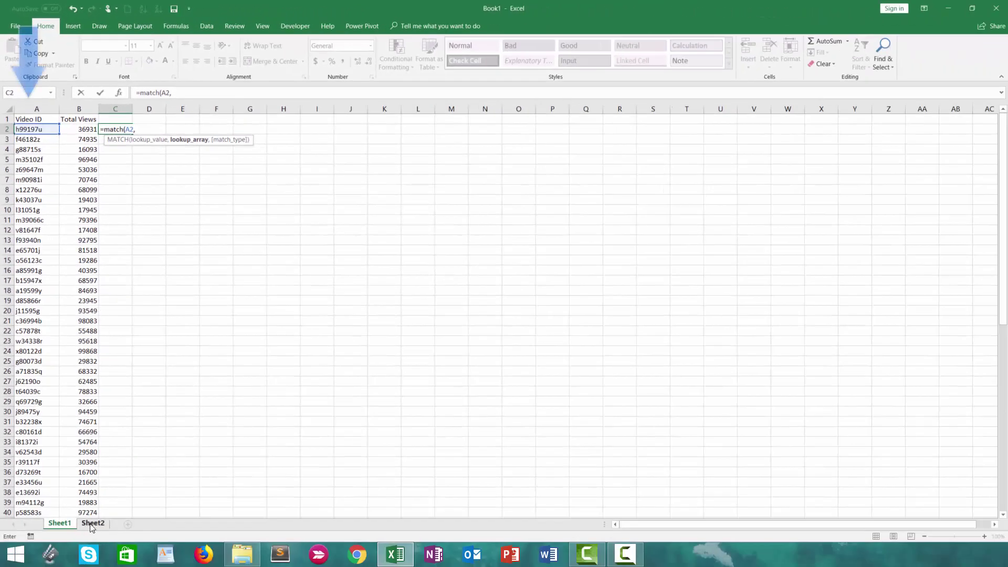
{"action": "left_click", "coordinate": [92, 523]}
{"action": "left_click", "coordinate": [32, 108]}
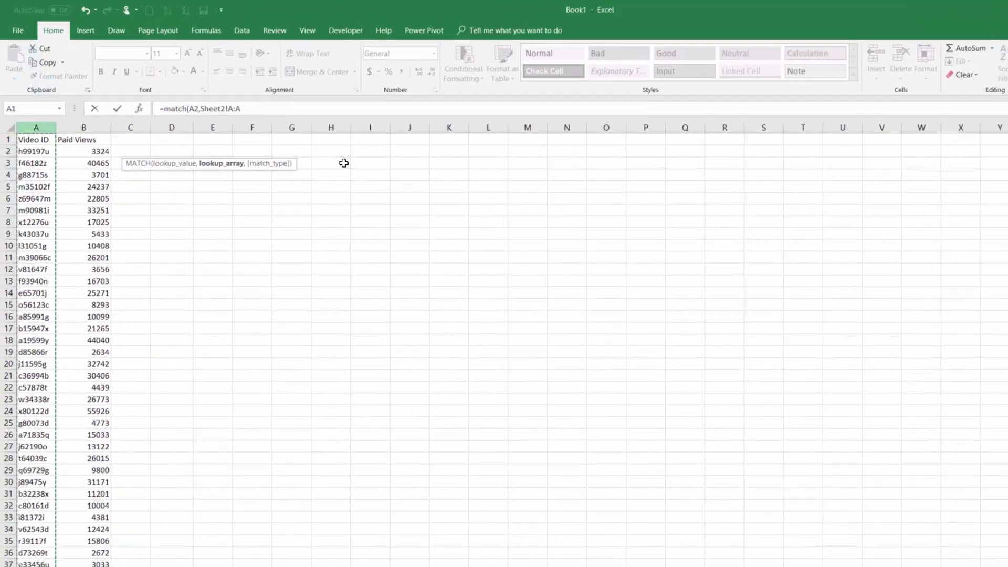
{"action": "type", "text": ","}
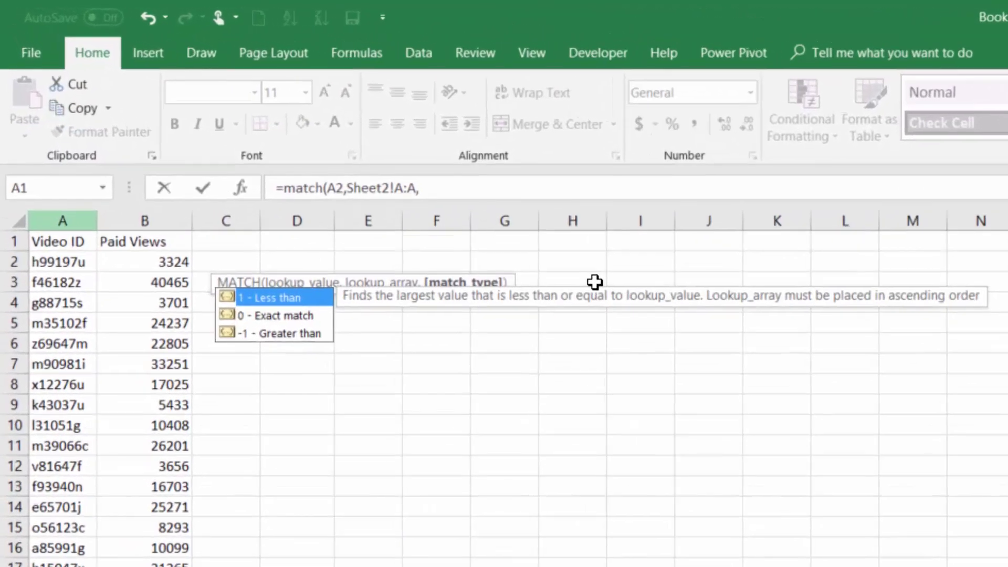
{"action": "type", "text": "0)"}
{"action": "key", "text": "Return"}
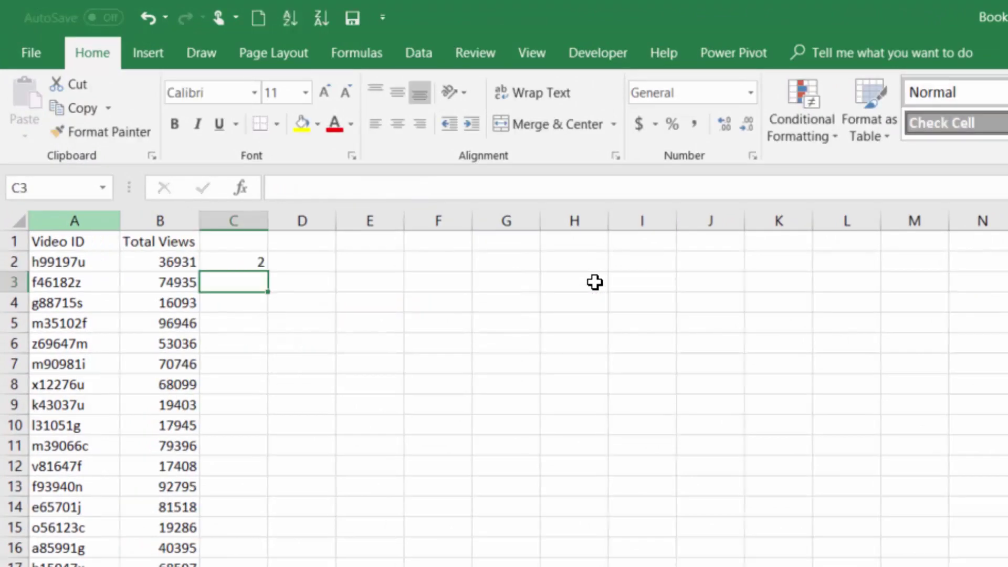
{"action": "key", "text": "Up"}
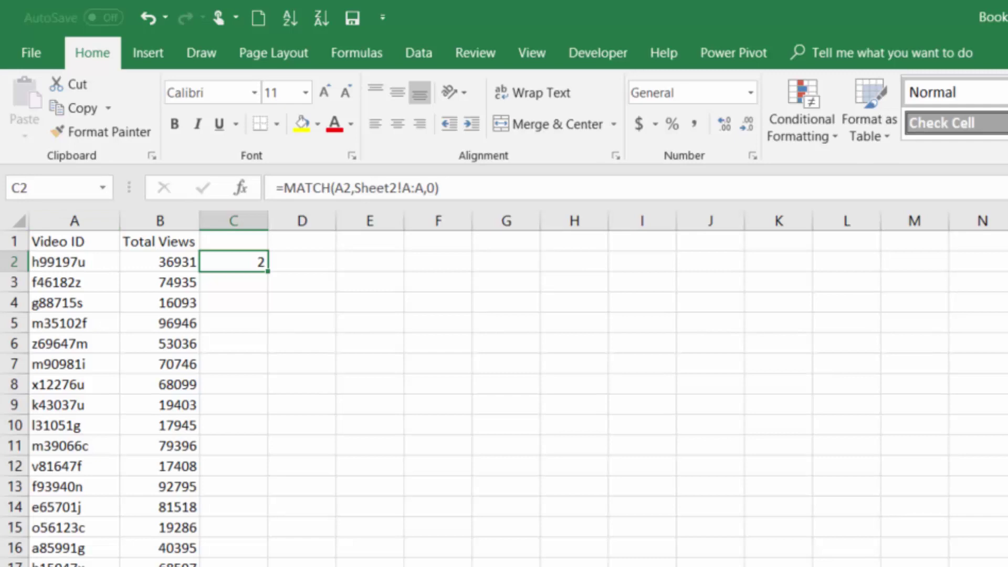
{"action": "key", "text": "ctrl+Page_Down"}
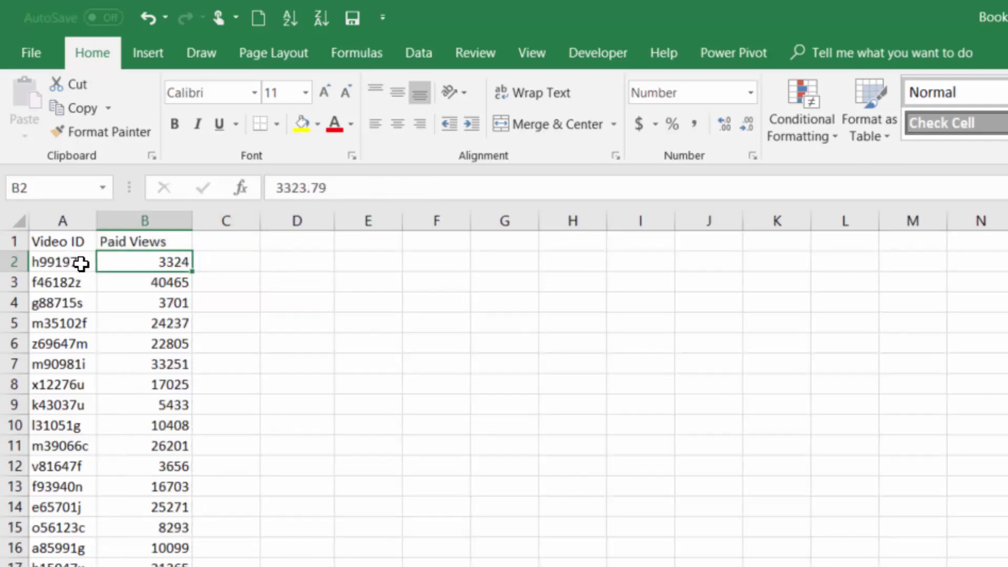
Sort Sheet2's Video IDs Z to A, then check that C2's match now returns 50
{"action": "left_click", "coordinate": [92, 241]}
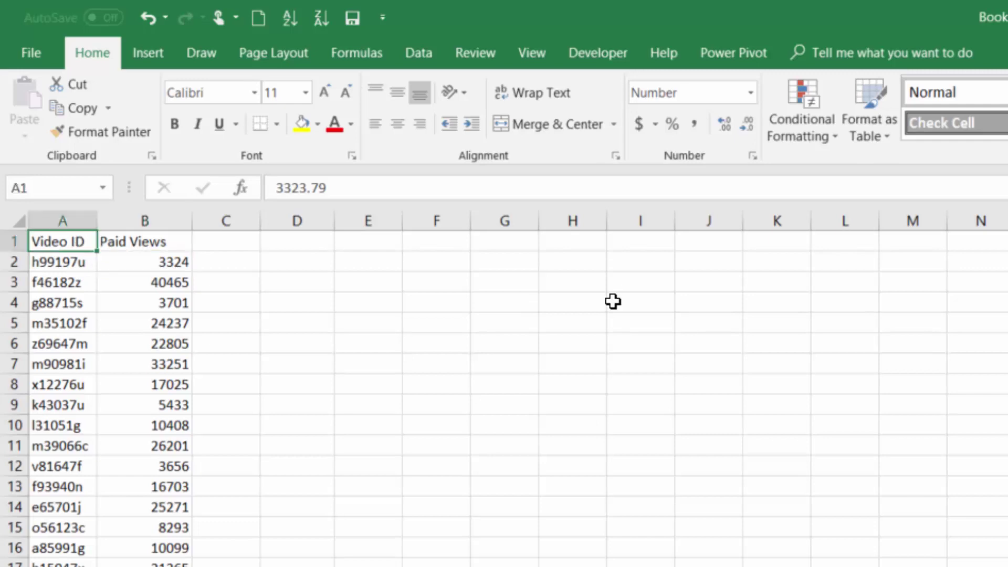
{"action": "left_click", "coordinate": [426, 57]}
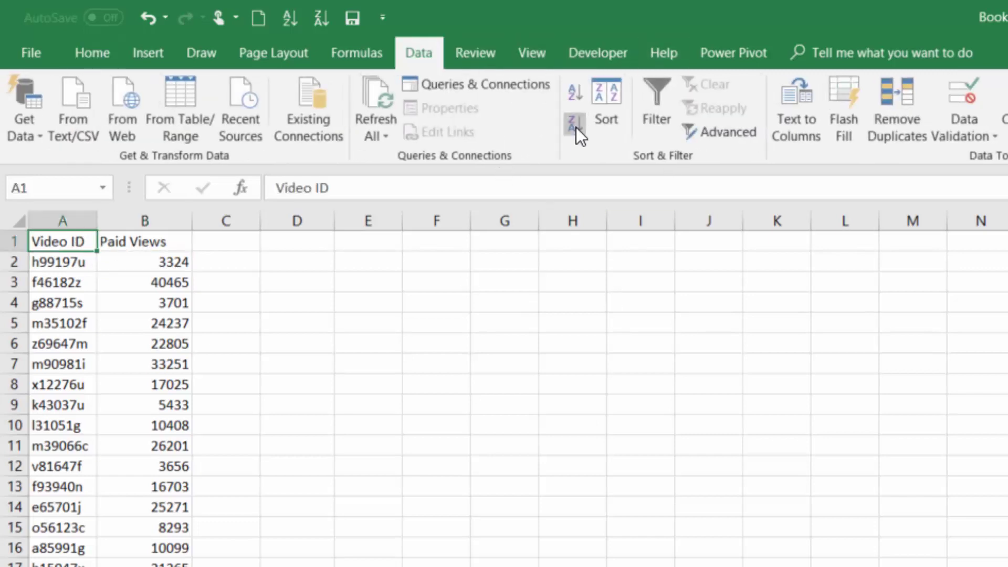
{"action": "left_click", "coordinate": [576, 126]}
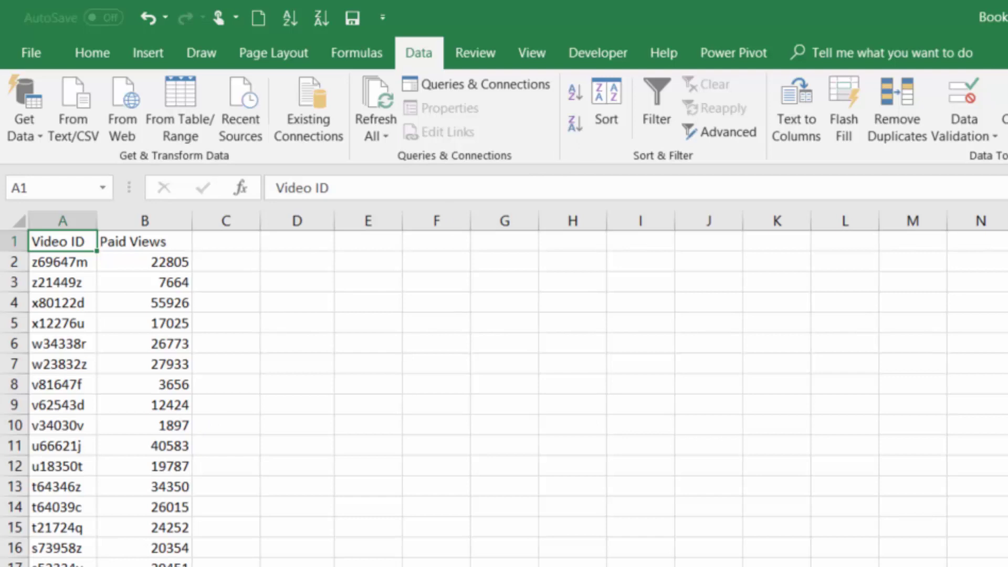
{"action": "key", "text": "ctrl+Page_Up"}
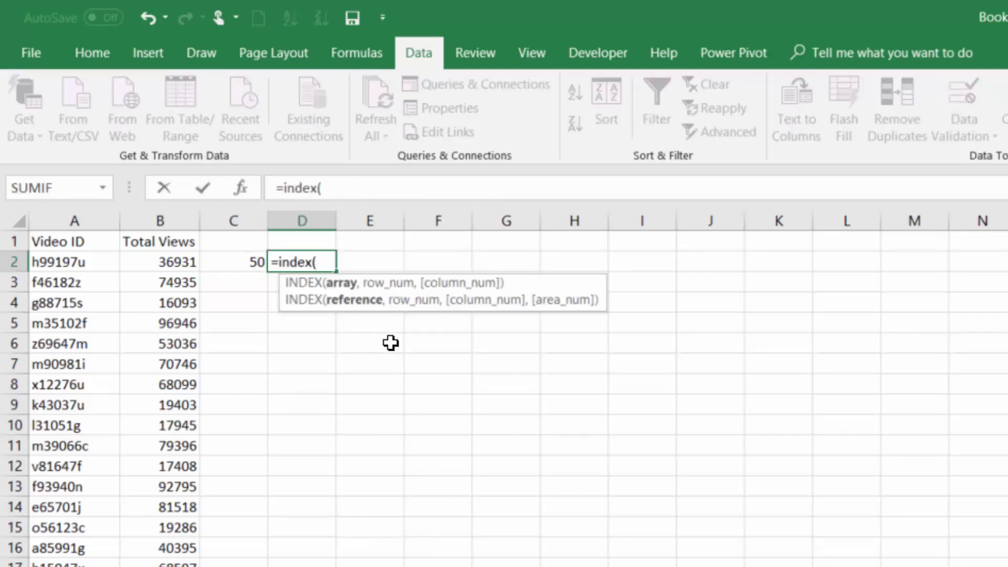
Enter =INDEX(Sheet2!B:B,Sheet1!C2) in D2 so it returns 3323.79 from Paid Views
{"action": "key", "text": "Right"}
{"action": "type", "text": "=index("}
{"action": "key", "text": "ctrl+Page_Down"}
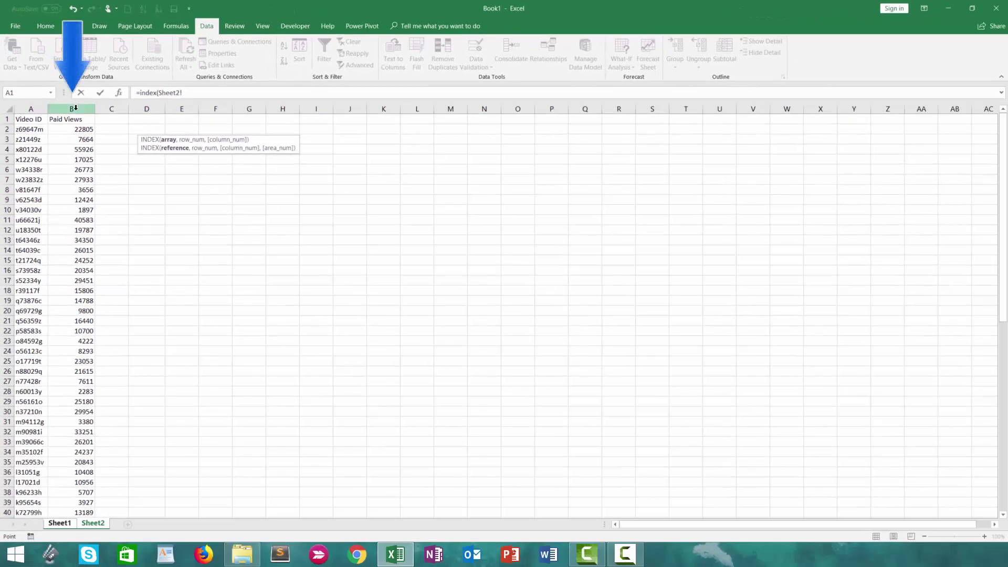
{"action": "left_click", "coordinate": [75, 108]}
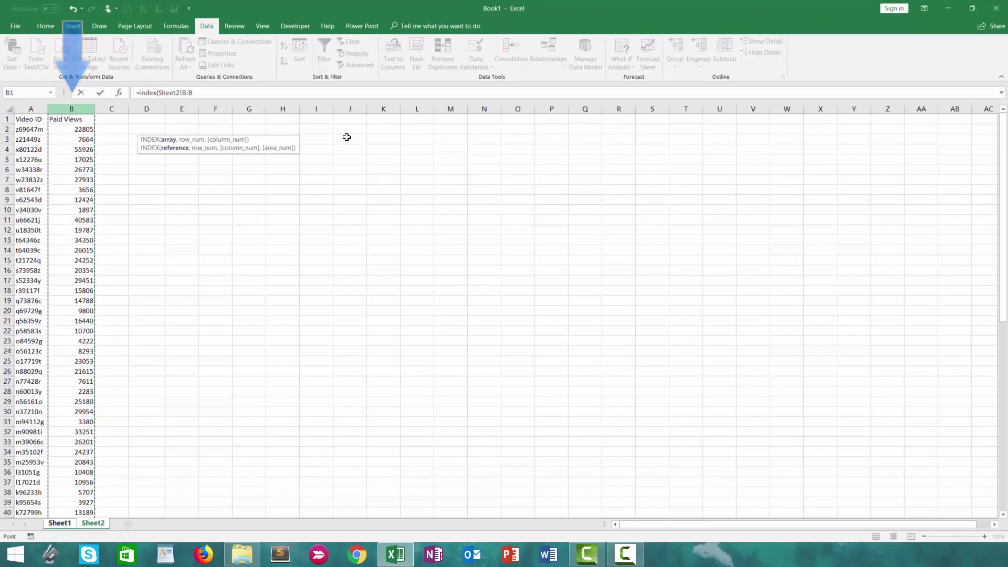
{"action": "type", "text": ","}
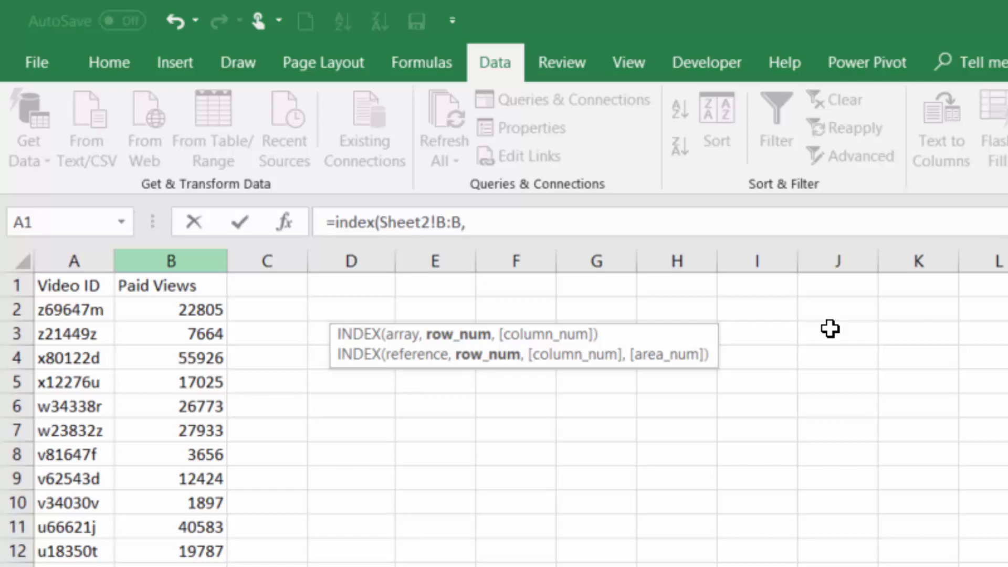
{"action": "key", "text": "ctrl+Page_Up"}
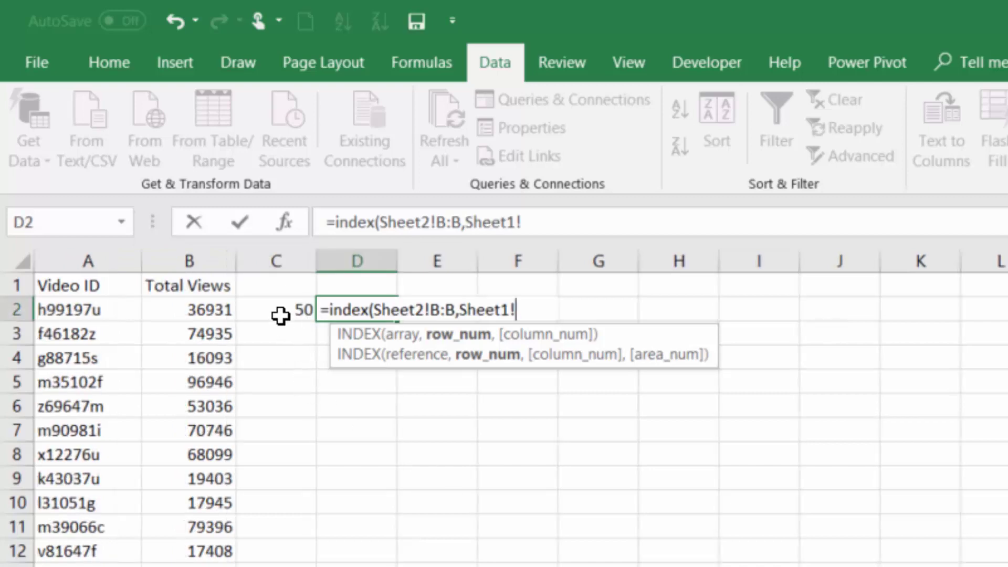
{"action": "left_click", "coordinate": [279, 314]}
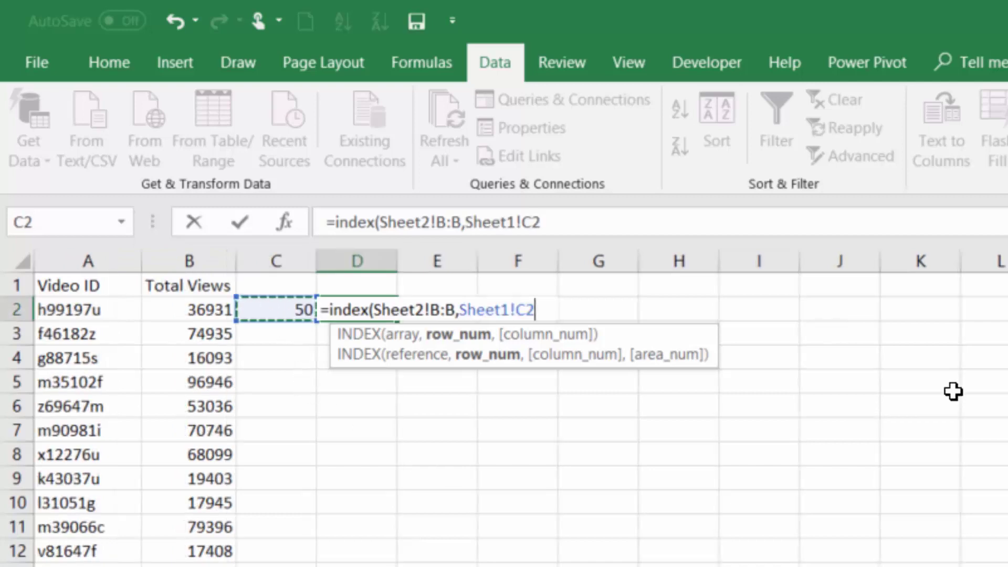
{"action": "type", "text": ")"}
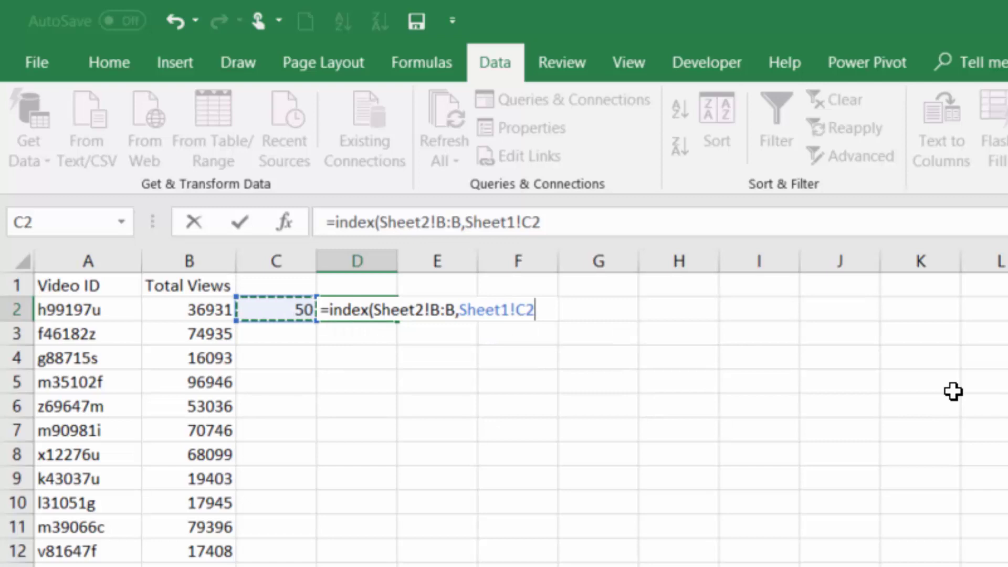
{"action": "key", "text": "Return"}
{"action": "key", "text": "Up"}
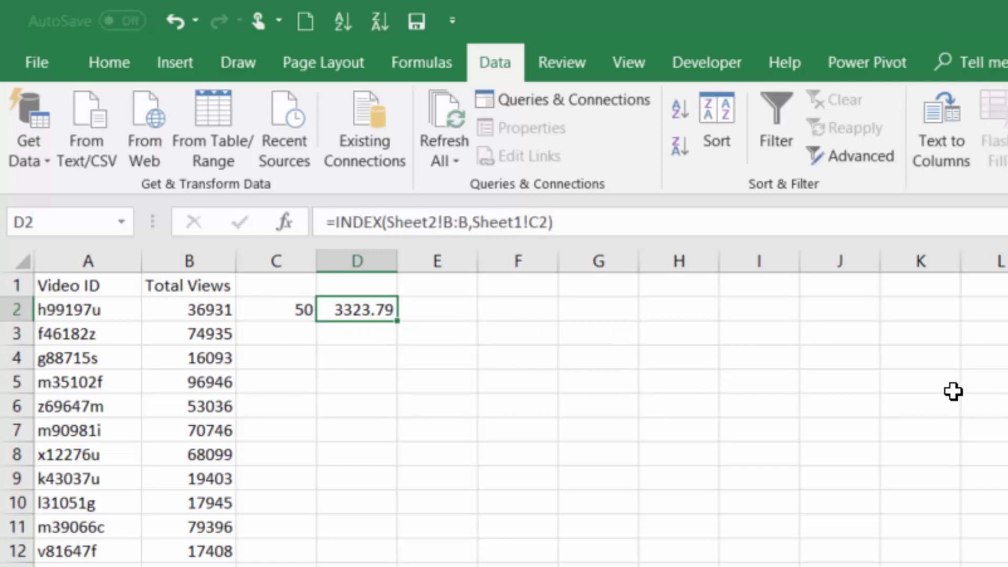
Format D2's paid views in Comma Style with no decimal places, then move to C2's helper
{"action": "left_click", "coordinate": [109, 63]}
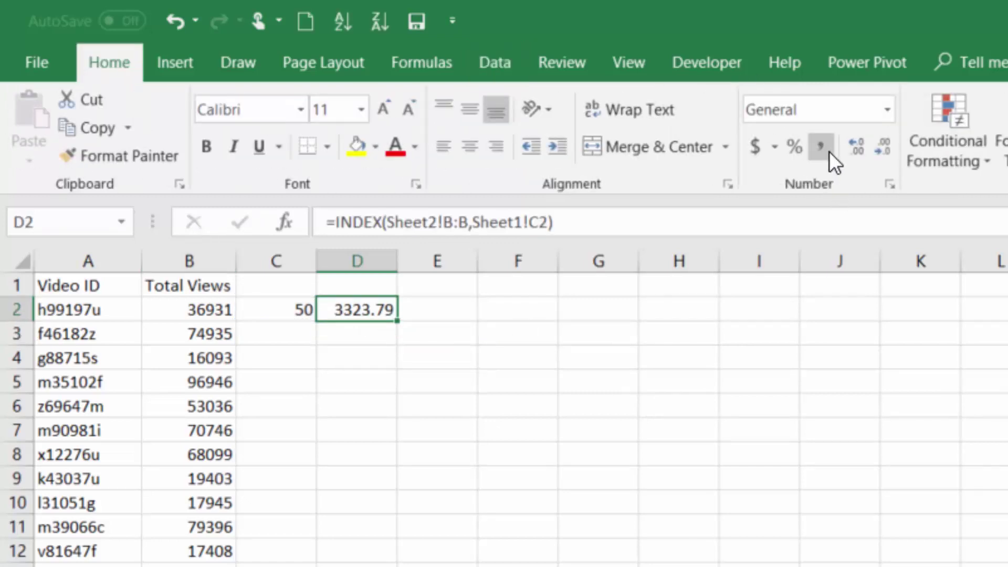
{"action": "left_click", "coordinate": [827, 150]}
{"action": "left_click", "coordinate": [883, 146]}
{"action": "left_click", "coordinate": [883, 146]}
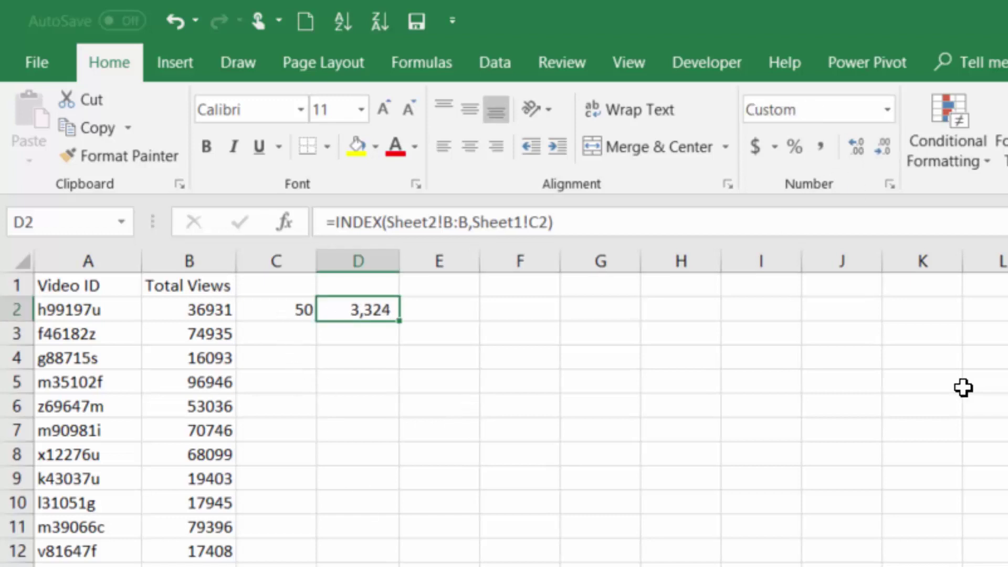
{"action": "key", "text": "Left"}
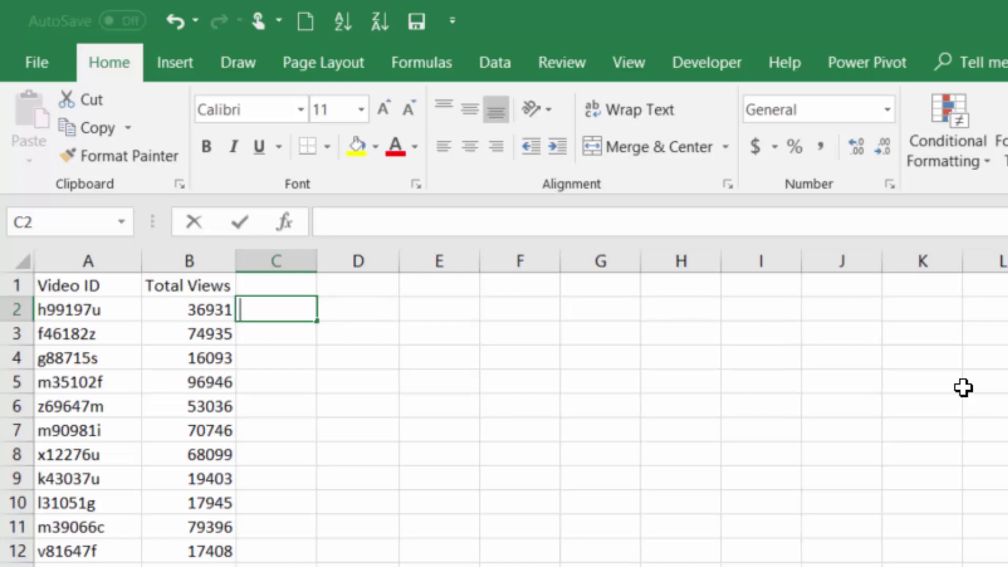
Start =INDEX(Sheet2!B:B,MATCH( in C2, using Paid Views as the return column
{"action": "type", "text": "=index("}
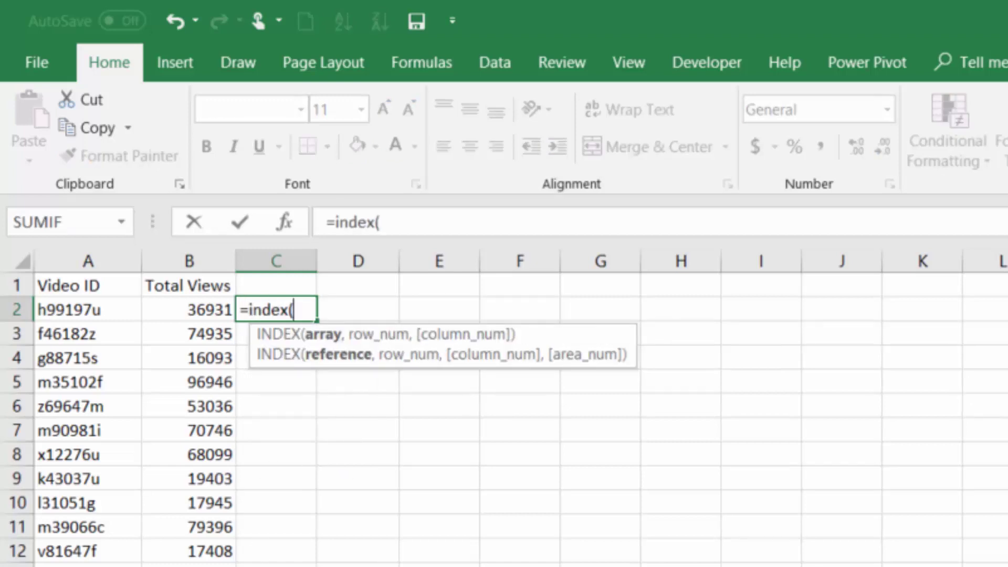
{"action": "key", "text": "ctrl+Page_Down"}
{"action": "left_click", "coordinate": [170, 261]}
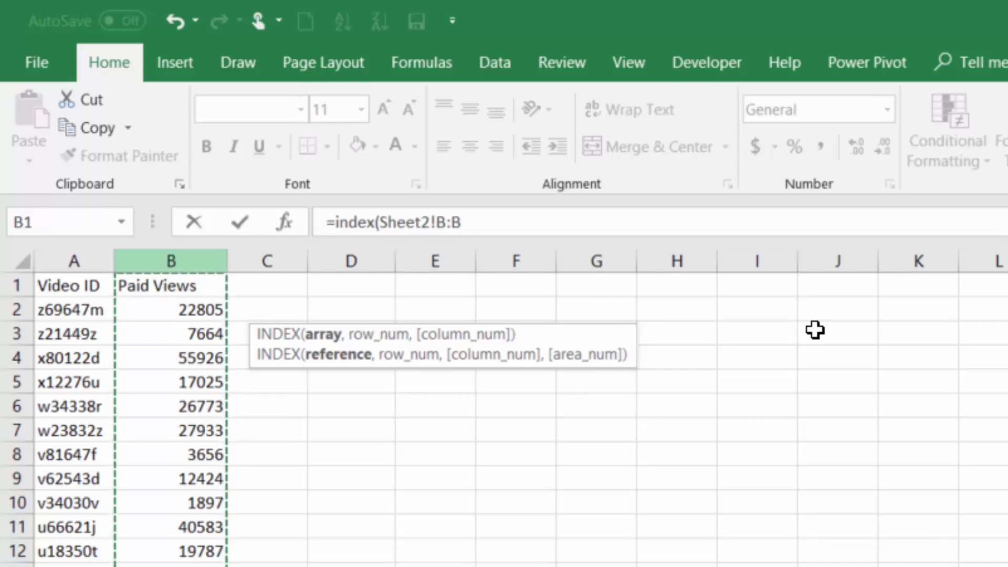
{"action": "type", "text": ","}
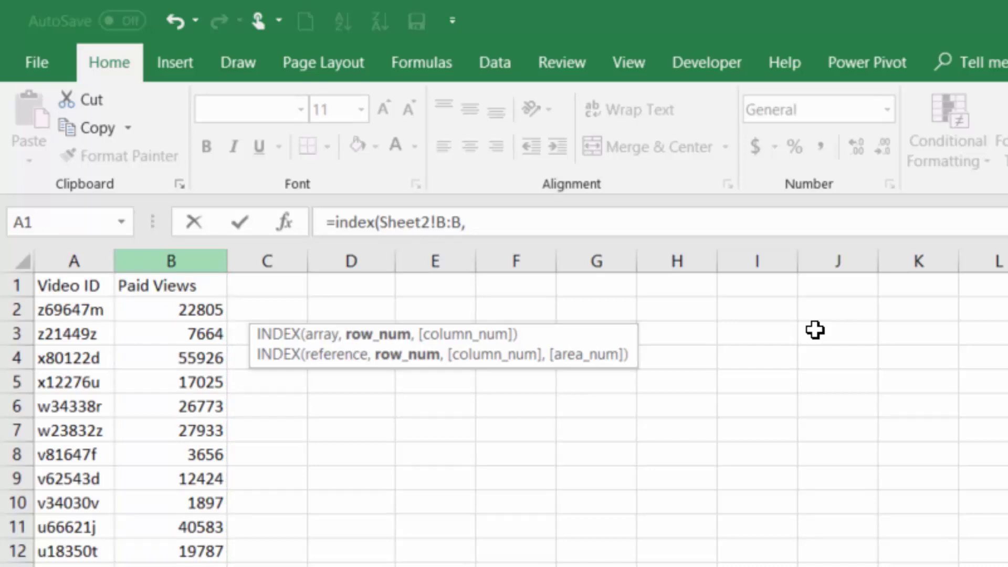
{"action": "type", "text": "match("}
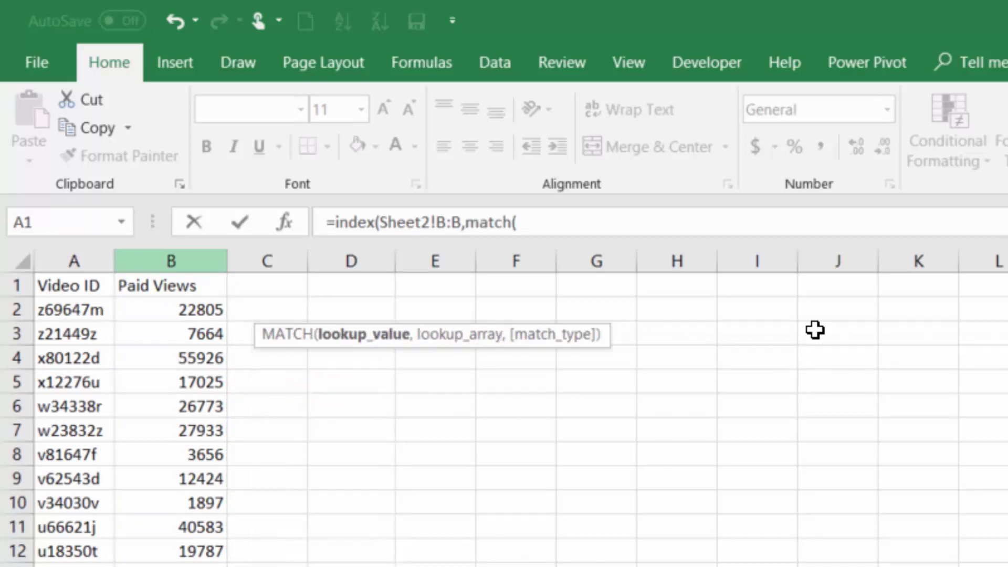
Complete the lookup with MATCH(A2,Sheet2!A:A,0) so C2 returns 3,324 for video h99197u
{"action": "left_click", "coordinate": [173, 565]}
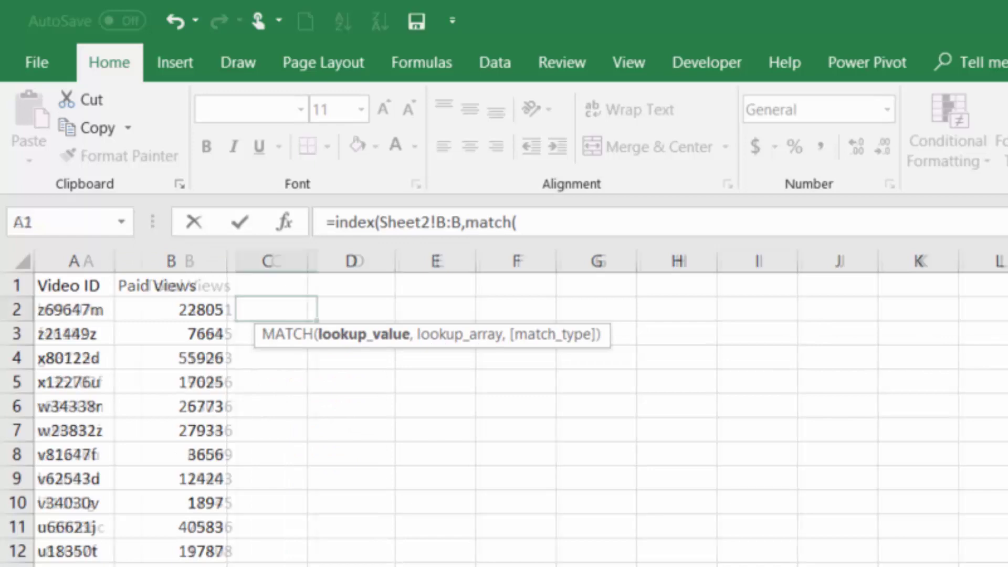
{"action": "left_click", "coordinate": [105, 311]}
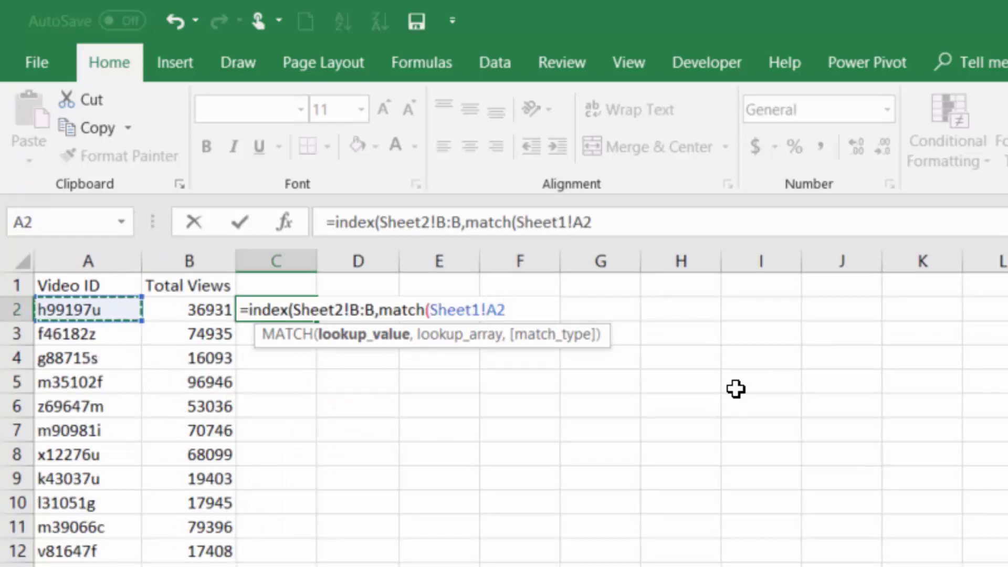
{"action": "type", "text": ","}
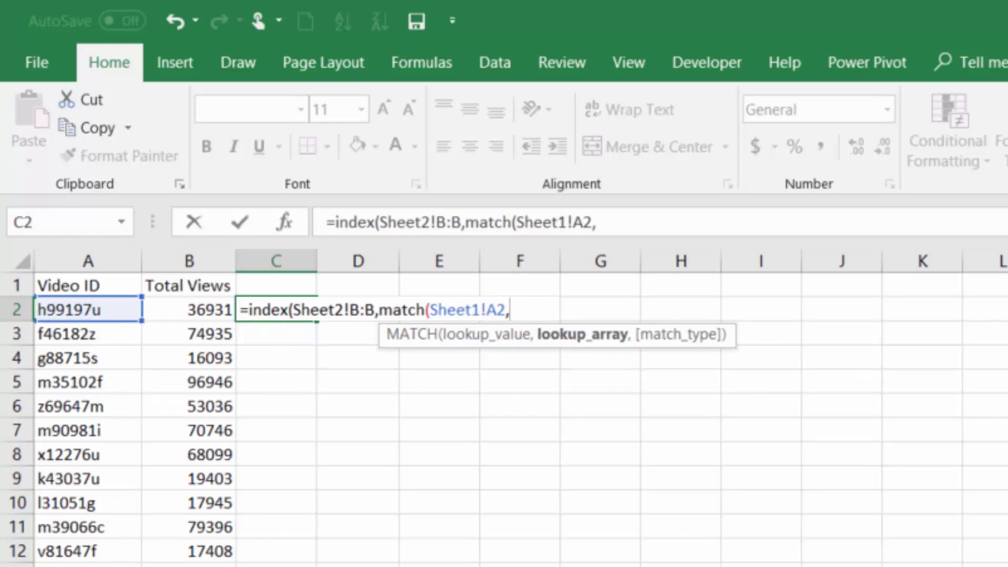
{"action": "key", "text": "ctrl+Page_Down"}
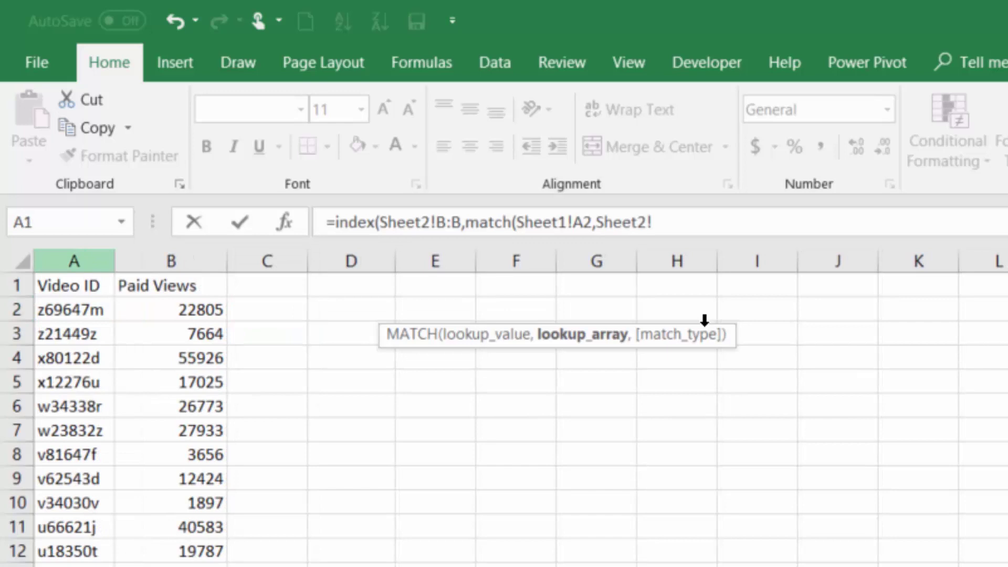
{"action": "left_click", "coordinate": [76, 257]}
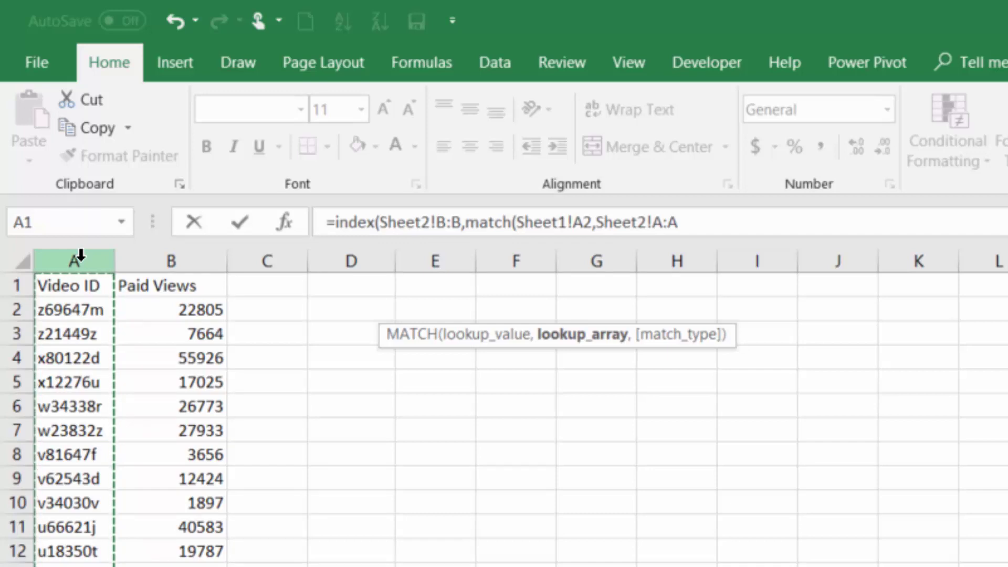
{"action": "type", "text": ",0"}
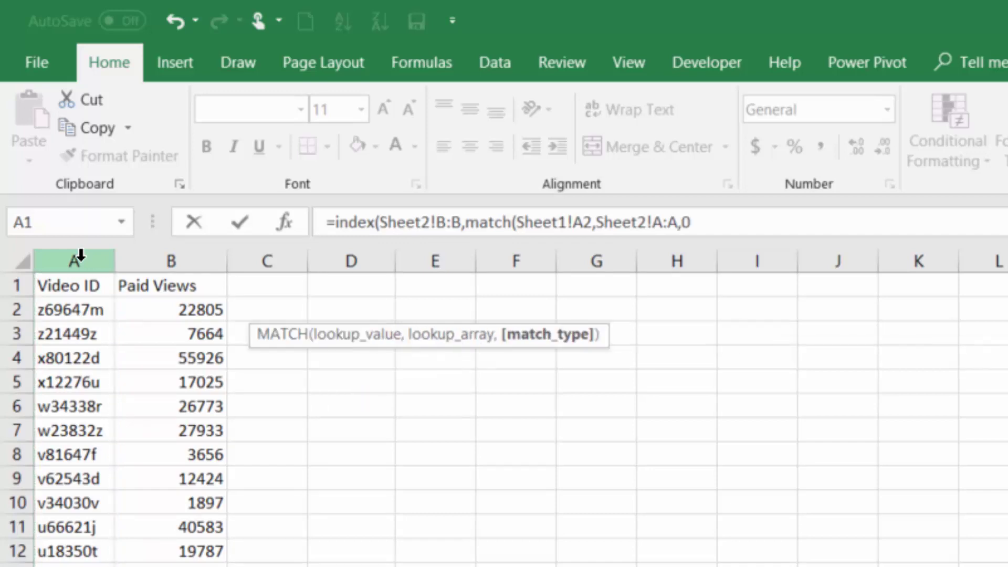
{"action": "type", "text": ")"}
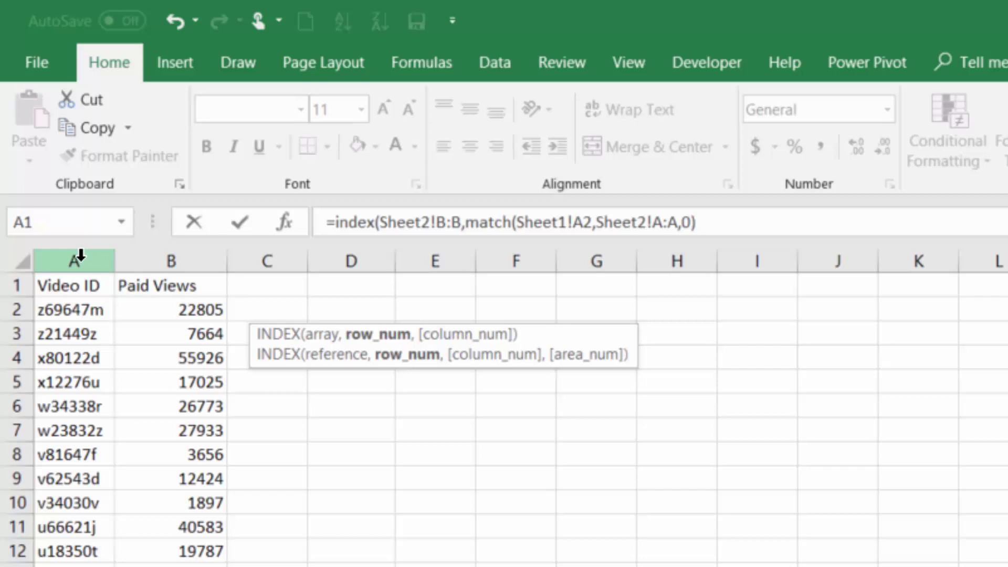
{"action": "key", "text": "Return"}
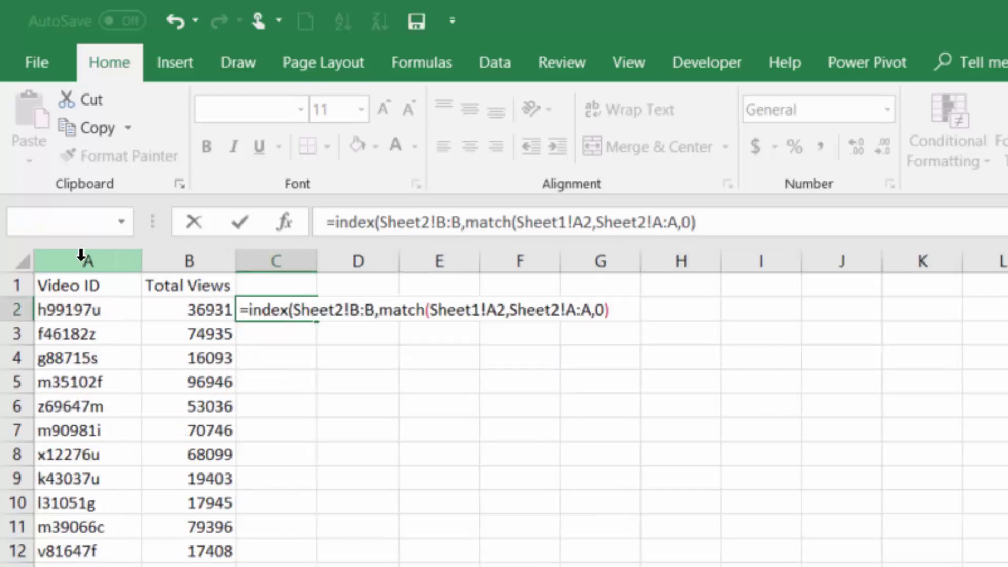
{"action": "key", "text": "Up"}
{"action": "key", "text": "Up"}
Head column C 'Paid' and fill the lookup formula down through row 73
{"action": "type", "text": "Paid"}
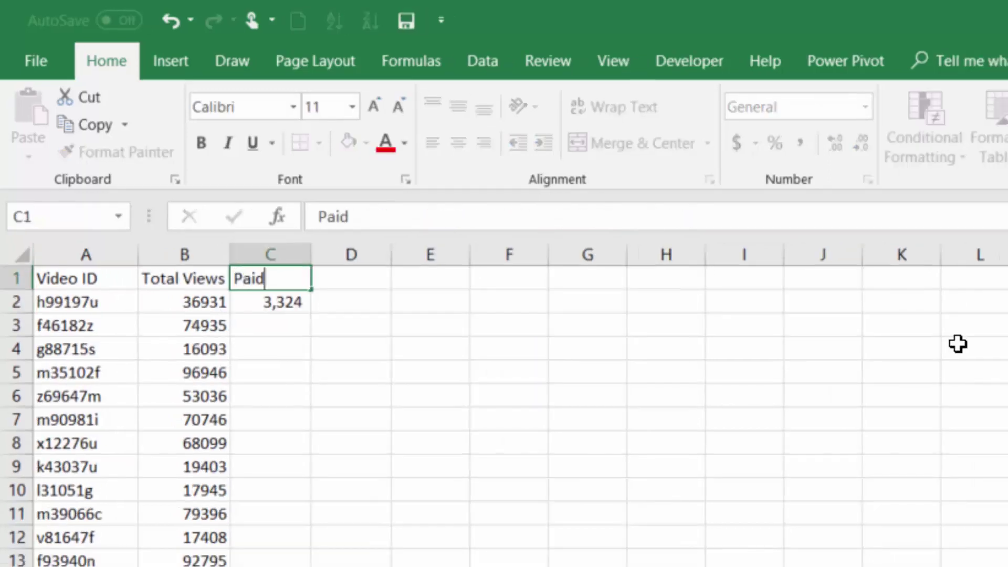
{"action": "key", "text": "Return"}
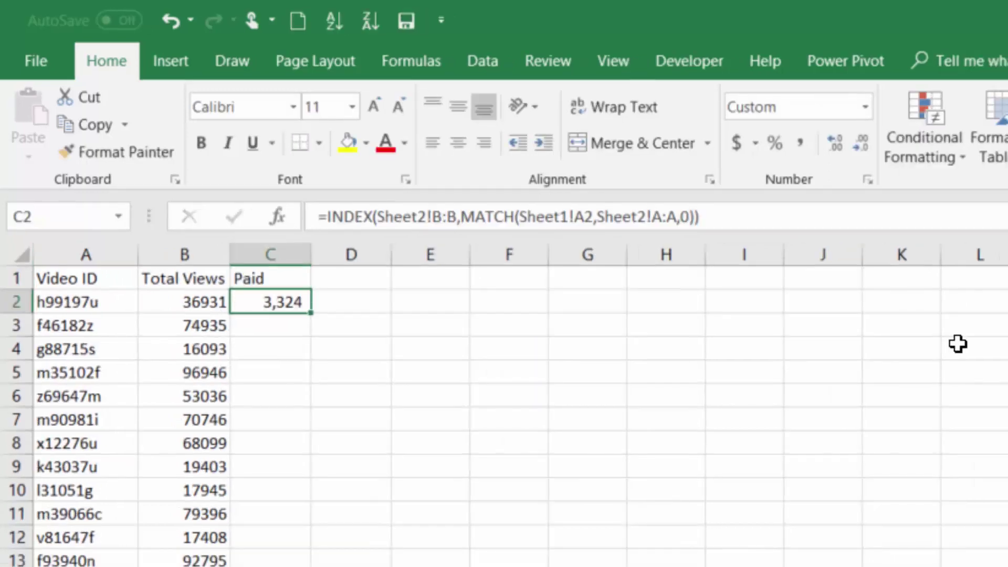
{"action": "double_click", "coordinate": [311, 313]}
{"action": "scroll", "coordinate": [105, 164], "scroll_direction": "down", "scroll_amount": 10}
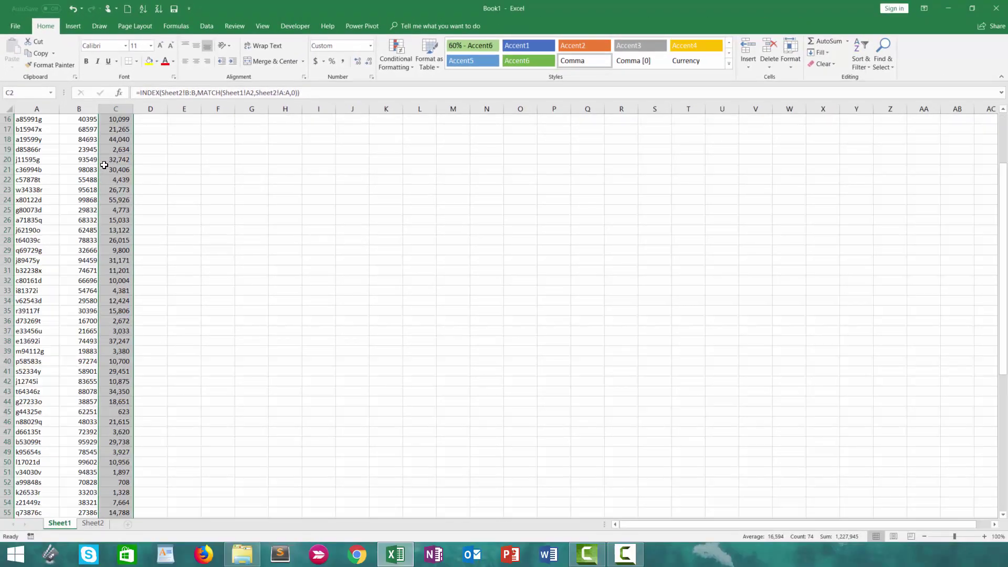
{"action": "scroll", "coordinate": [105, 163], "scroll_direction": "down", "scroll_amount": 7}
{"action": "scroll", "coordinate": [105, 163], "scroll_direction": "up", "scroll_amount": 17}
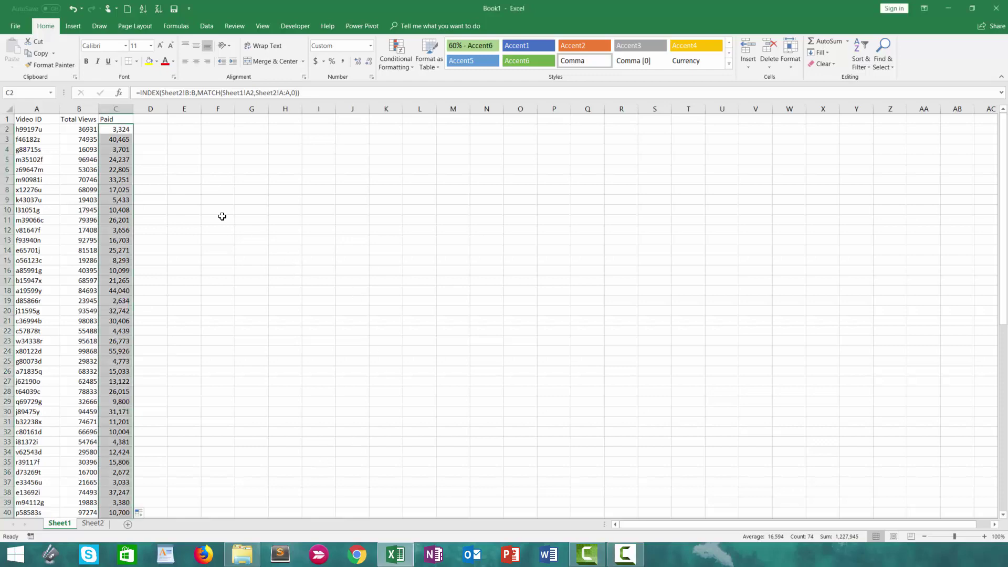
Label D1 with the header 'Organic Views'
{"action": "left_click", "coordinate": [155, 118]}
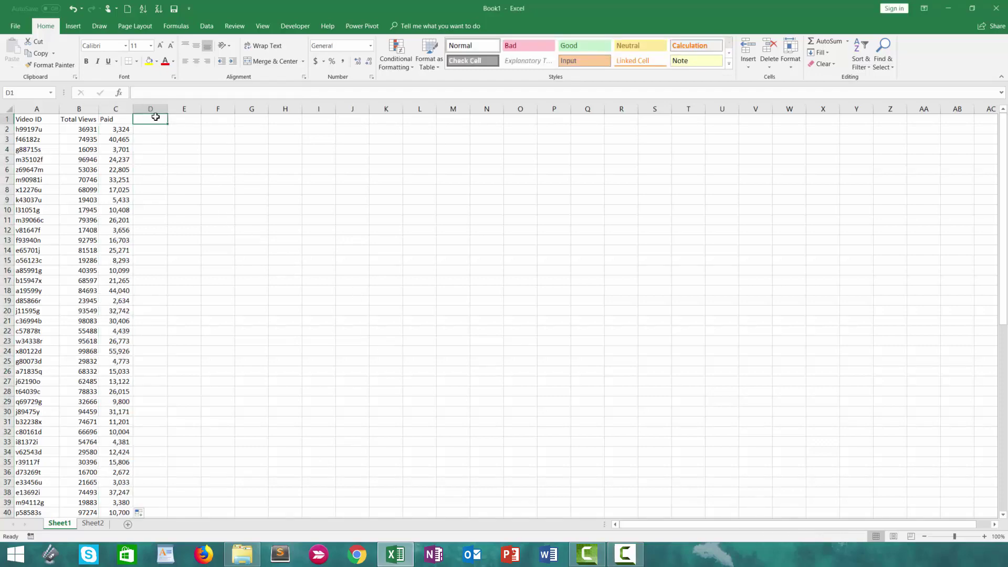
{"action": "type", "text": "Organic Views"}
{"action": "key", "text": "Return"}
Enter =B2-C2 in D2 and fill it down column D, giving 33,607 for the first video
{"action": "type", "text": "="}
{"action": "key", "text": "Left"}
{"action": "key", "text": "Left"}
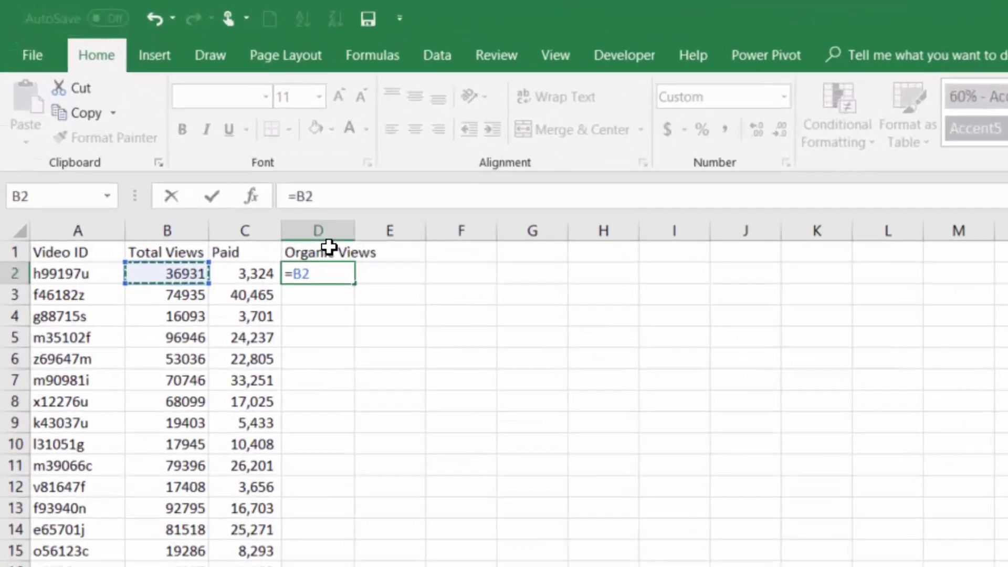
{"action": "key", "text": "Down"}
{"action": "key", "text": "Down"}
{"action": "key", "text": "Down"}
{"action": "key", "text": "Down"}
{"action": "key", "text": "Down"}
{"action": "key", "text": "Down"}
{"action": "key", "text": "Down"}
{"action": "key", "text": "Down"}
{"action": "key", "text": "F2"}
{"action": "key", "text": "BackSpace"}
{"action": "key", "text": "BackSpace"}
{"action": "type", "text": "2"}
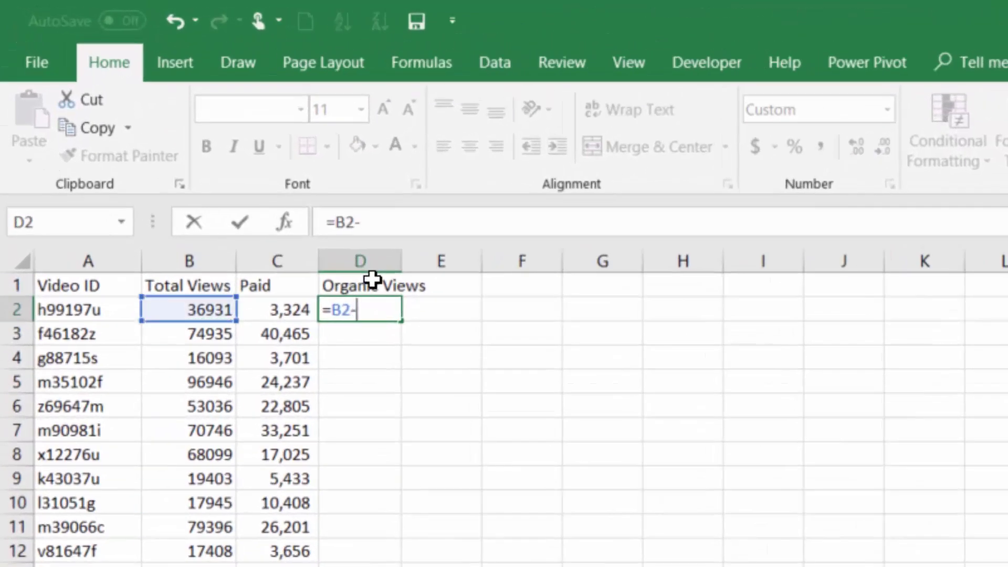
{"action": "type", "text": "-"}
{"action": "key", "text": "Left"}
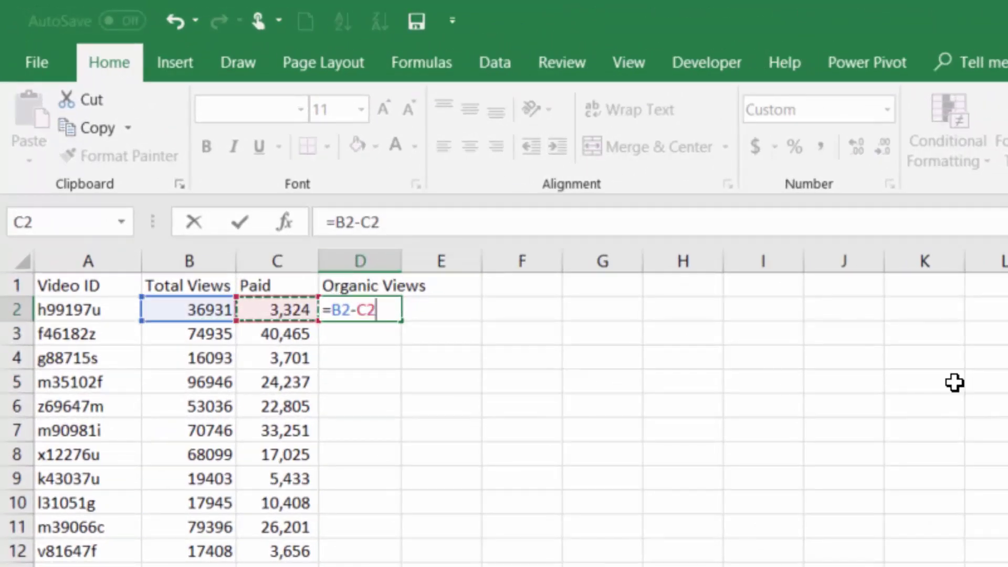
{"action": "key", "text": "Return"}
{"action": "key", "text": "Up"}
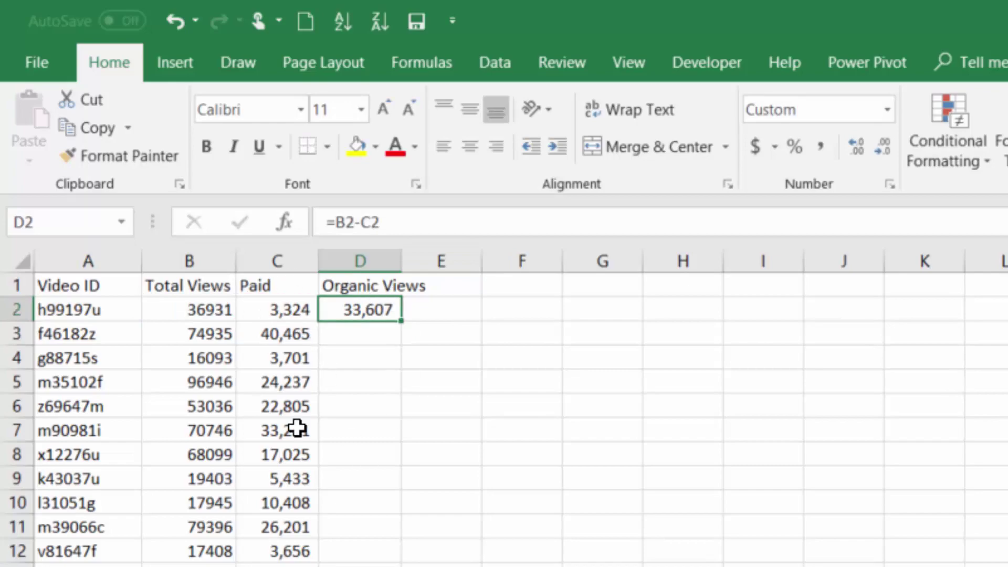
{"action": "double_click", "coordinate": [401, 320]}
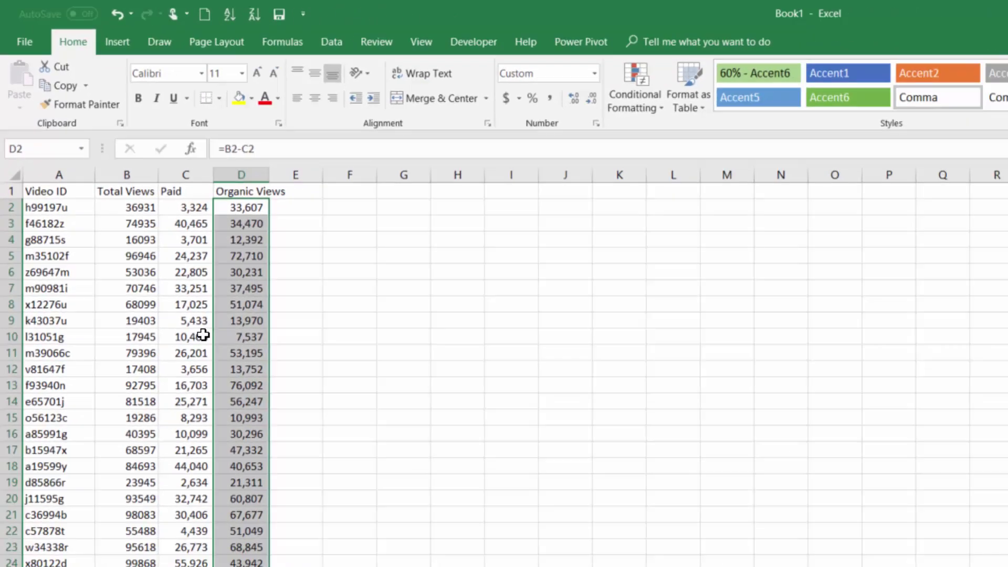
{"action": "scroll", "coordinate": [310, 499], "scroll_direction": "down", "scroll_amount": 5}
{"action": "scroll", "coordinate": [128, 206], "scroll_direction": "down", "scroll_amount": 10}
{"action": "scroll", "coordinate": [129, 206], "scroll_direction": "up", "scroll_amount": 15}
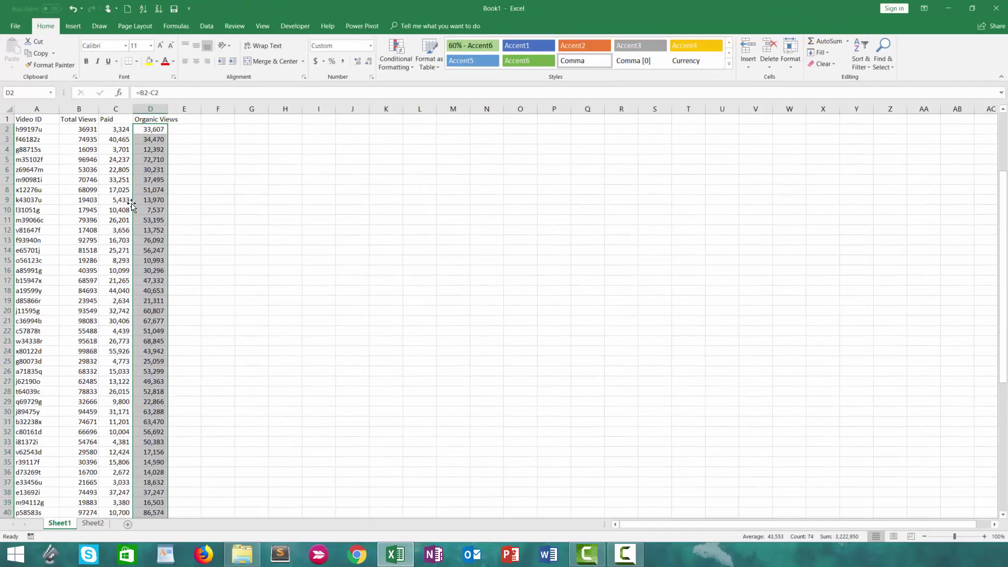